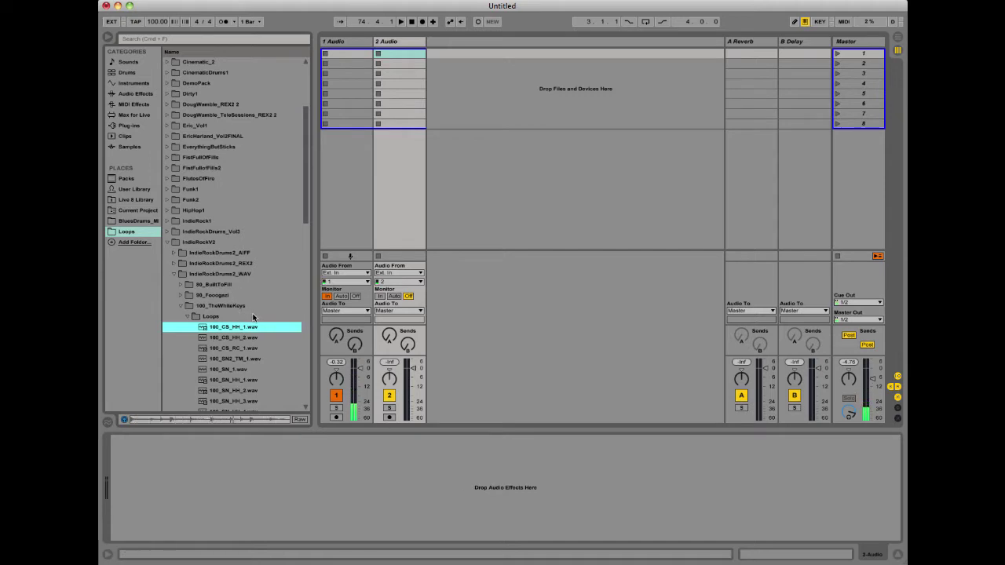
# Drag 100_SN_HH_1.wav from the browser onto a new 3 Audio track and launch the clip
pyautogui.scroll(-1, 279, 288)
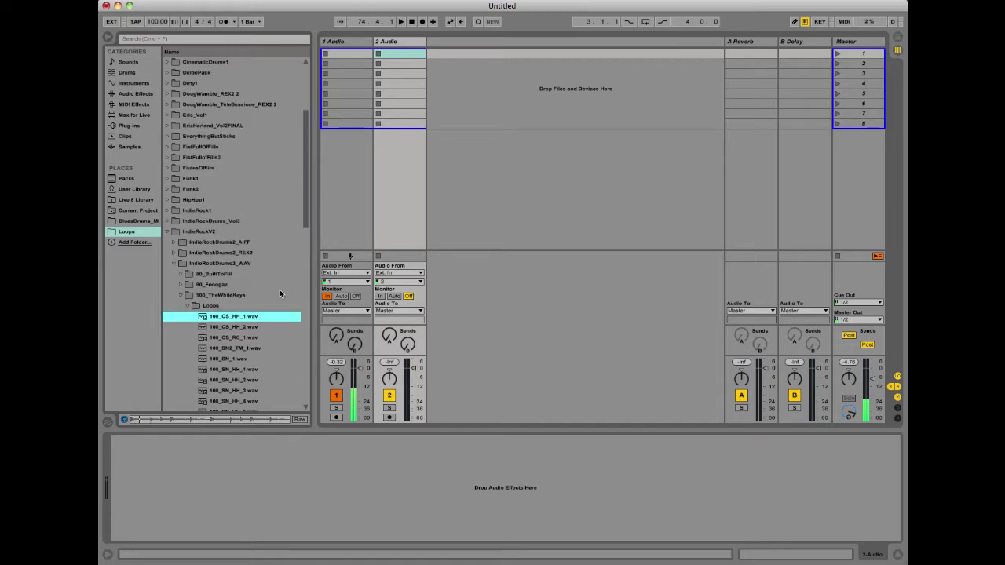
pyautogui.scroll(-3, 279, 294)
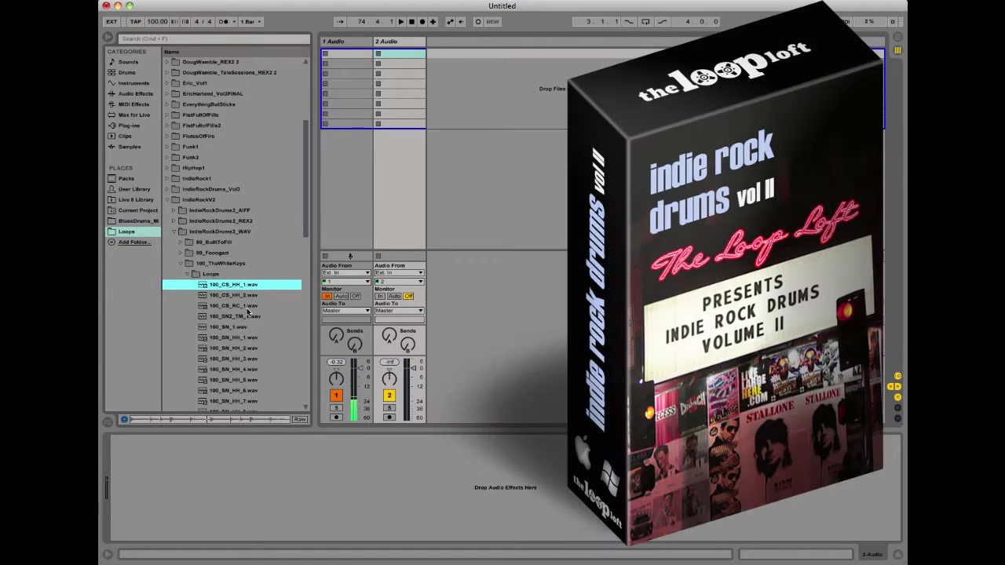
pyautogui.scroll(-5, 253, 304)
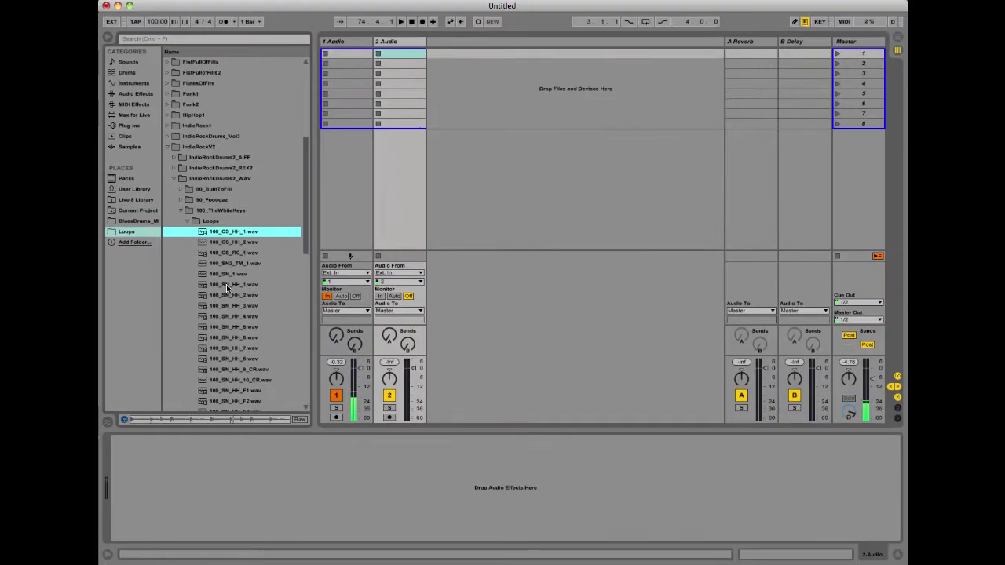
pyautogui.click(228, 285)
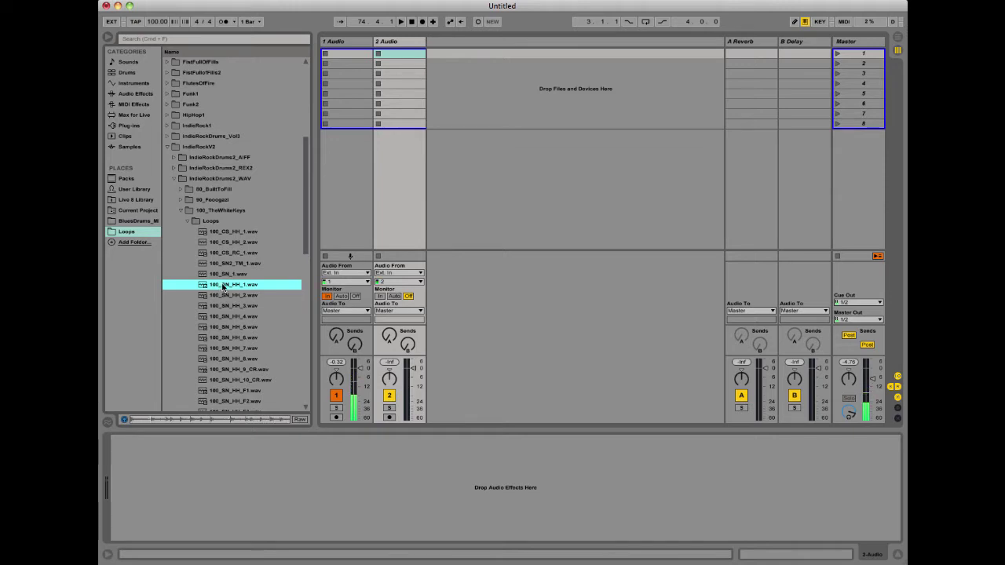
pyautogui.moveTo(223, 287); pyautogui.dragTo(433, 53)
pyautogui.click(430, 53)
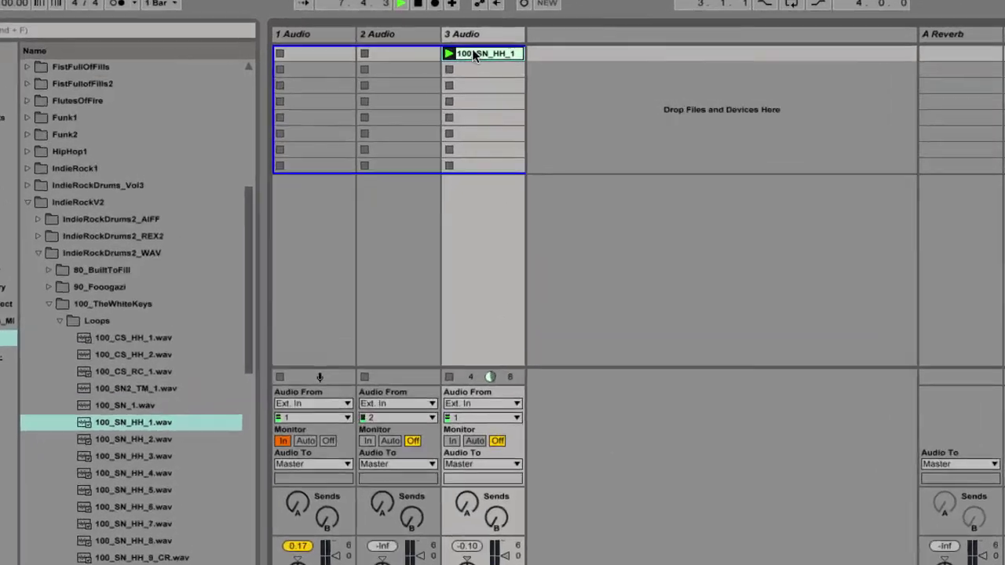
# Use Convert Drums to New MIDI Track on the 100_SN_HH_1 clip, creating track 4 Drums to MIDI
pyautogui.rightClick(475, 55)
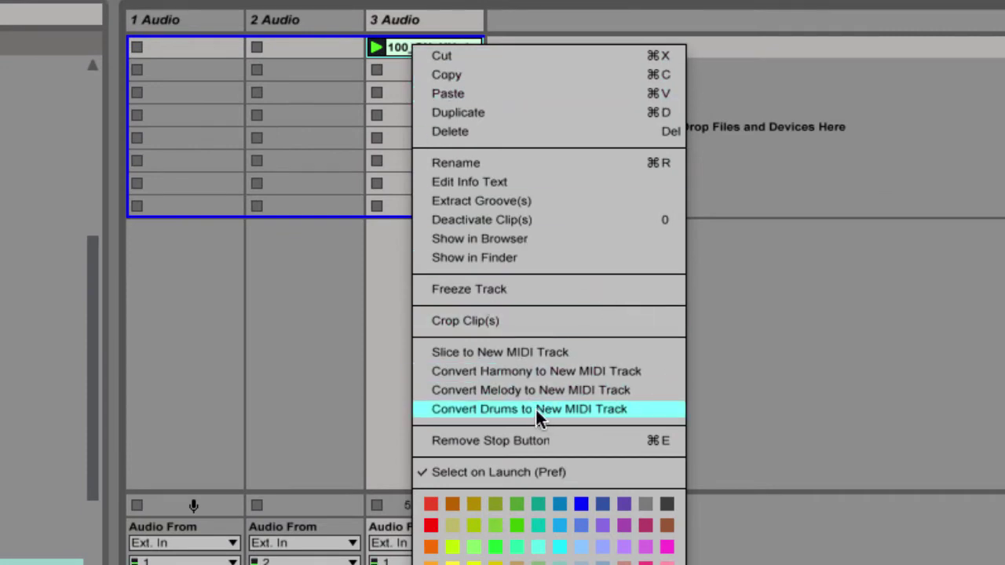
pyautogui.click(483, 408)
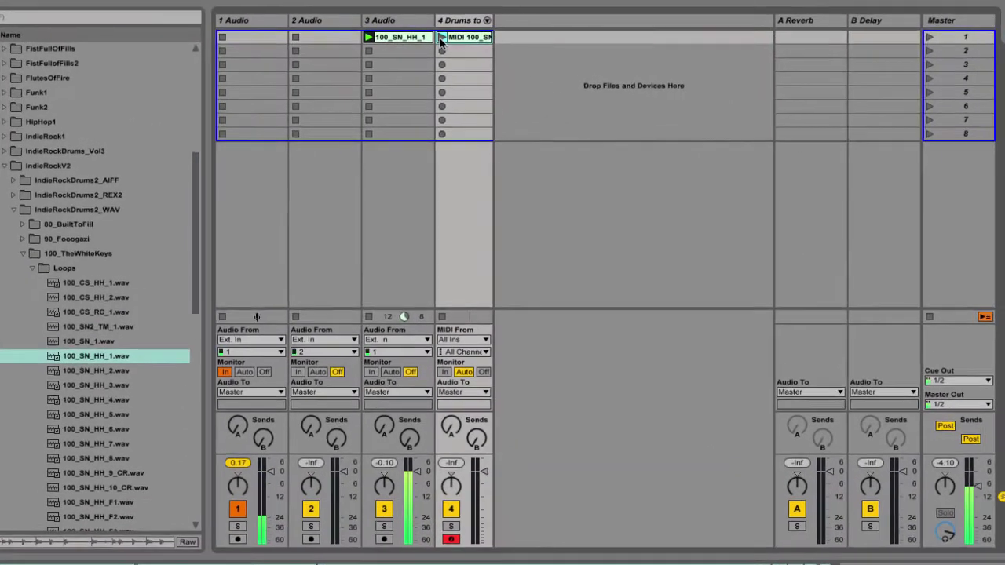
# Stop track 3's audio clip, launch track 4's MIDI 100_SN_HH_1 clip, and select track 4
pyautogui.click(367, 52)
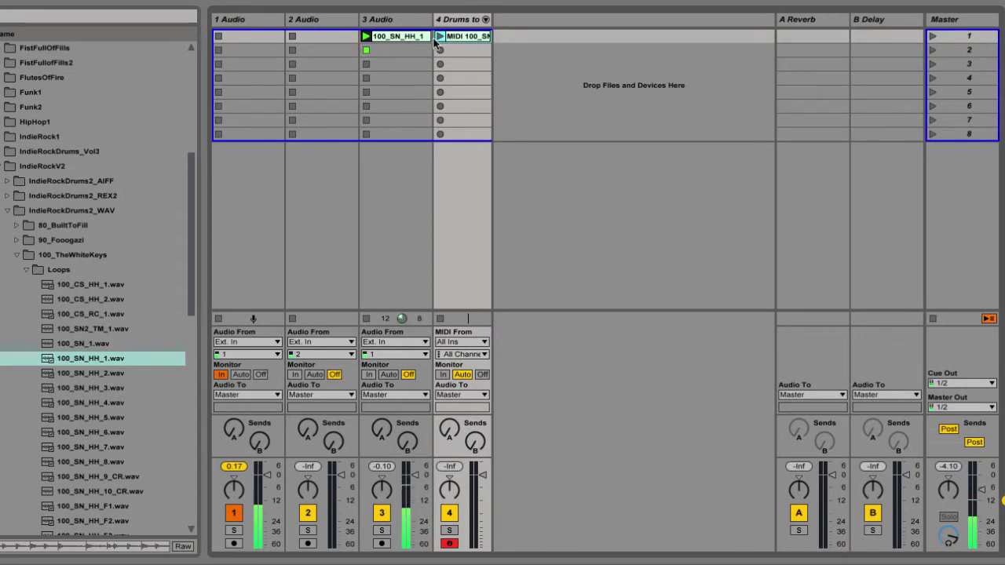
pyautogui.click(440, 37)
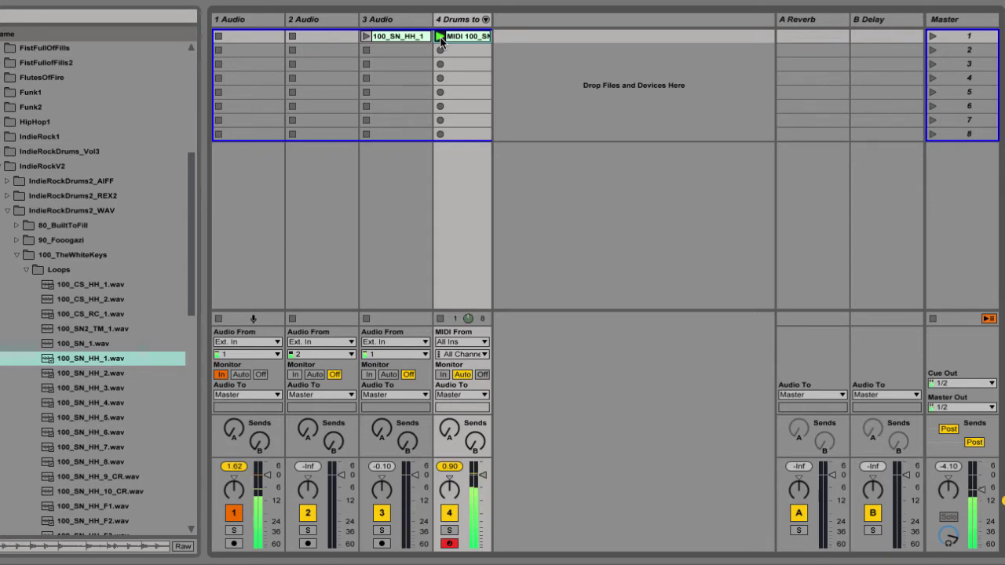
pyautogui.click(468, 21)
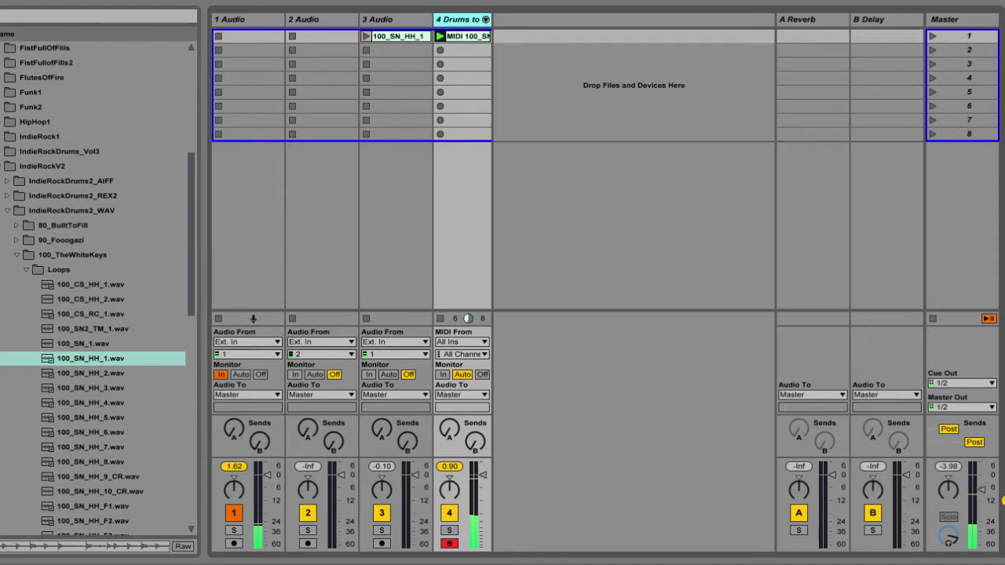
# Browse the Drums presets and load Acoustified Kit 01 onto track 4, replacing the 606 kit
pyautogui.click(0, 63)
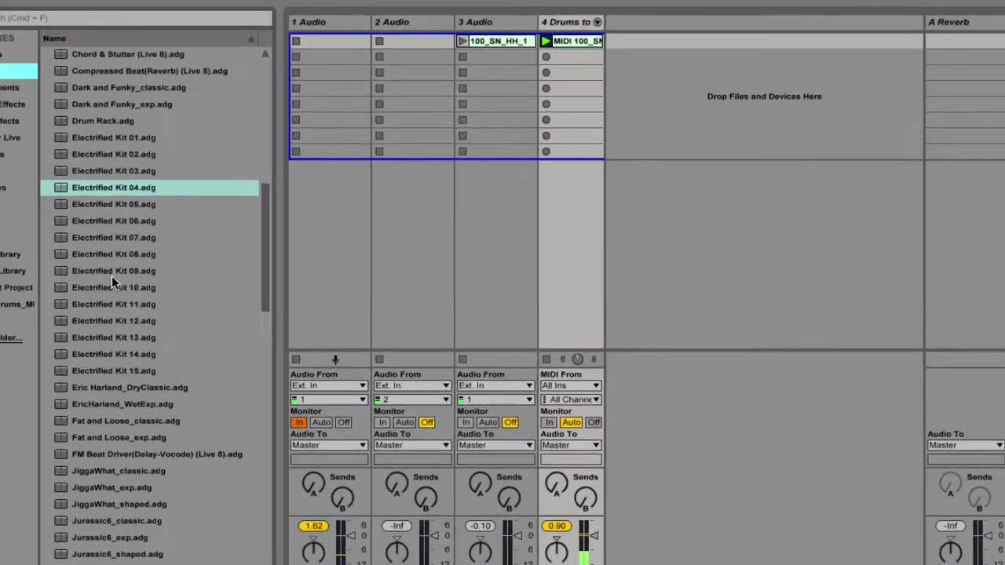
pyautogui.scroll(15, 112, 276)
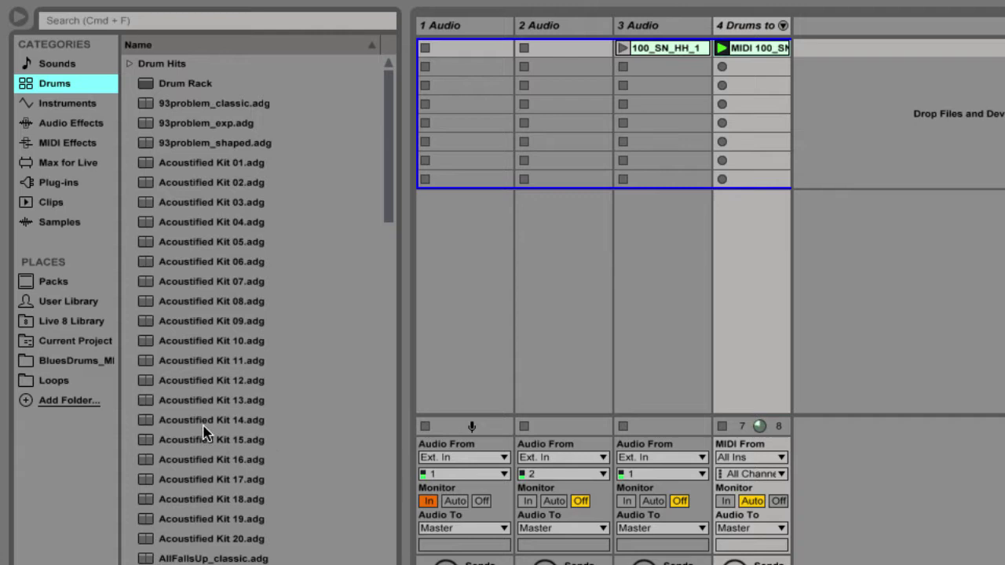
pyautogui.click(199, 401)
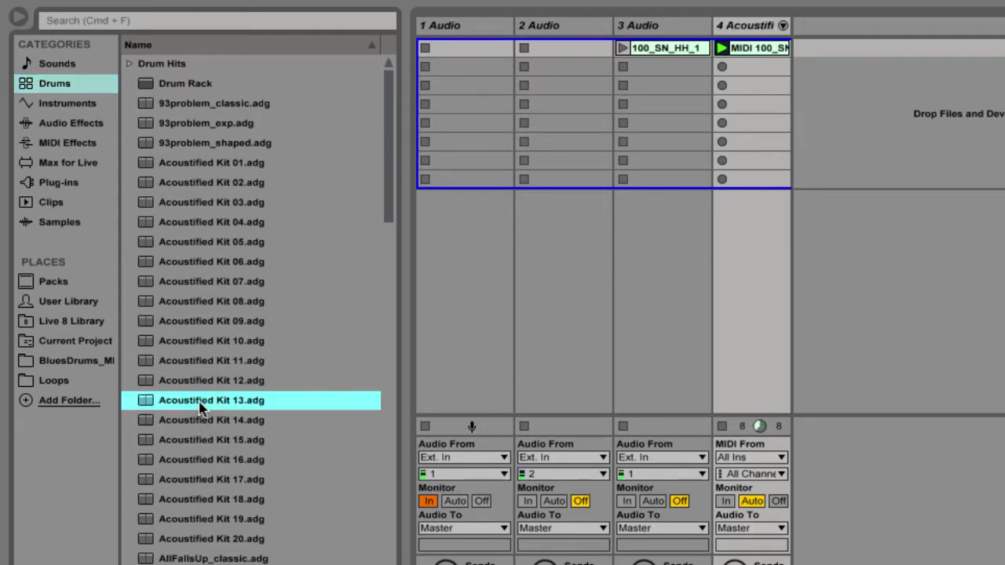
pyautogui.doubleClick(209, 461)
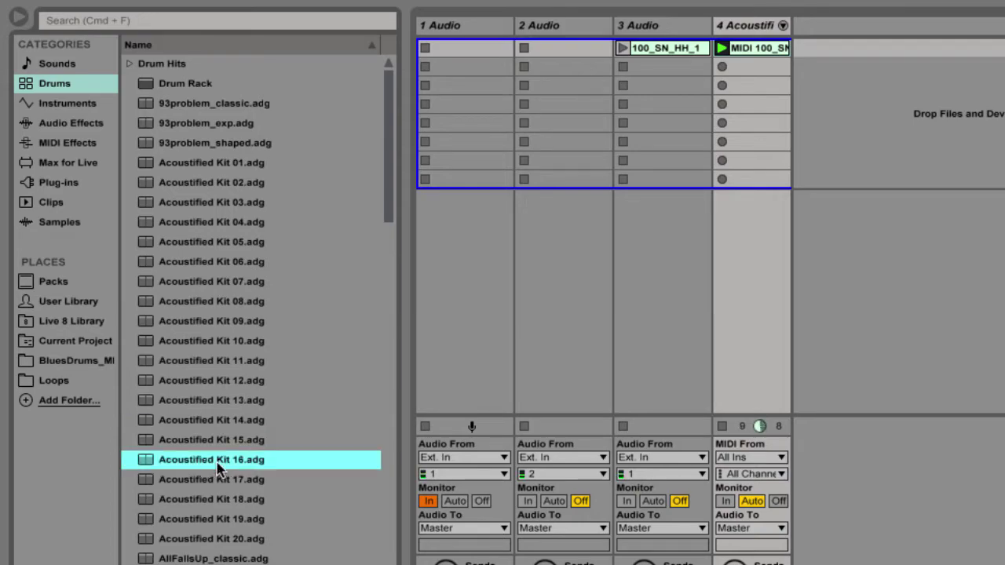
pyautogui.doubleClick(197, 162)
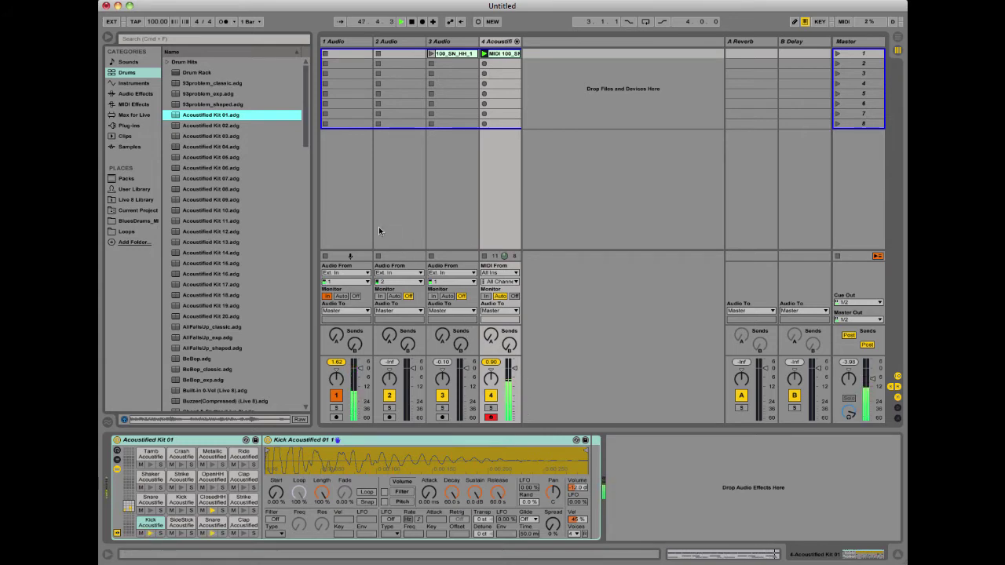
# Relaunch track 3's loop and set track 3 to -8.8 dB and track 4 to -2.6 dB
pyautogui.click(430, 55)
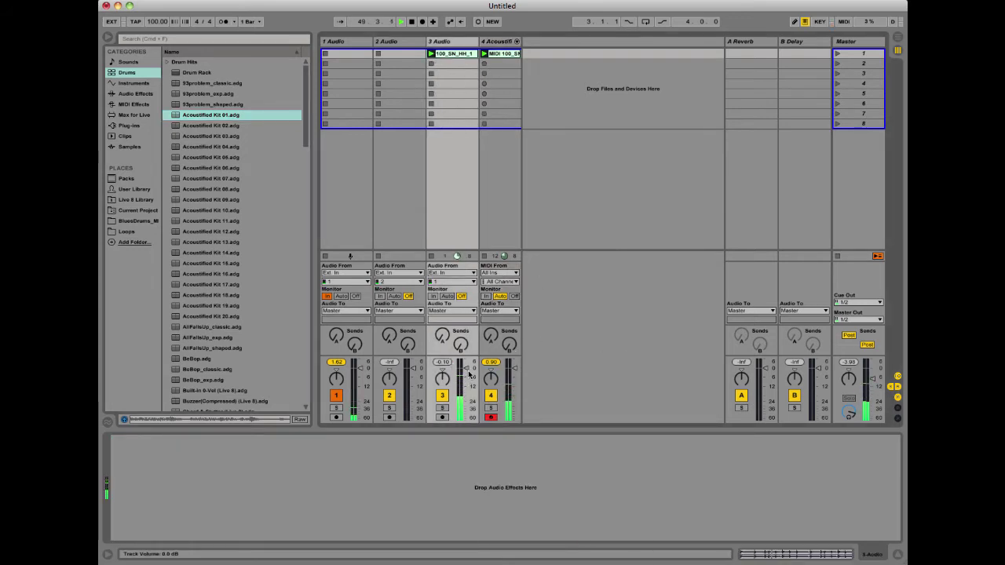
pyautogui.moveTo(467, 369); pyautogui.dragTo(468, 382)
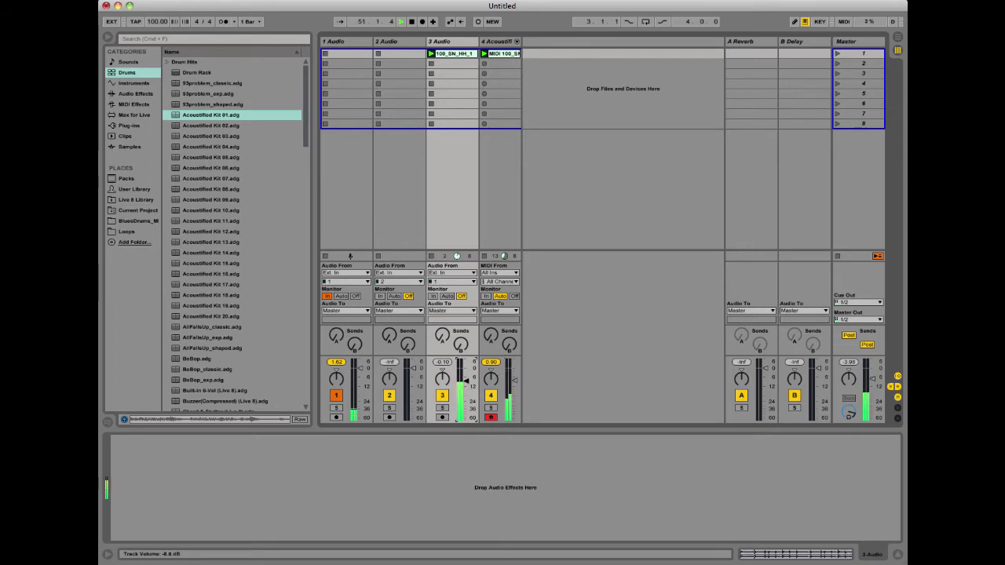
pyautogui.moveTo(515, 380); pyautogui.dragTo(515, 372)
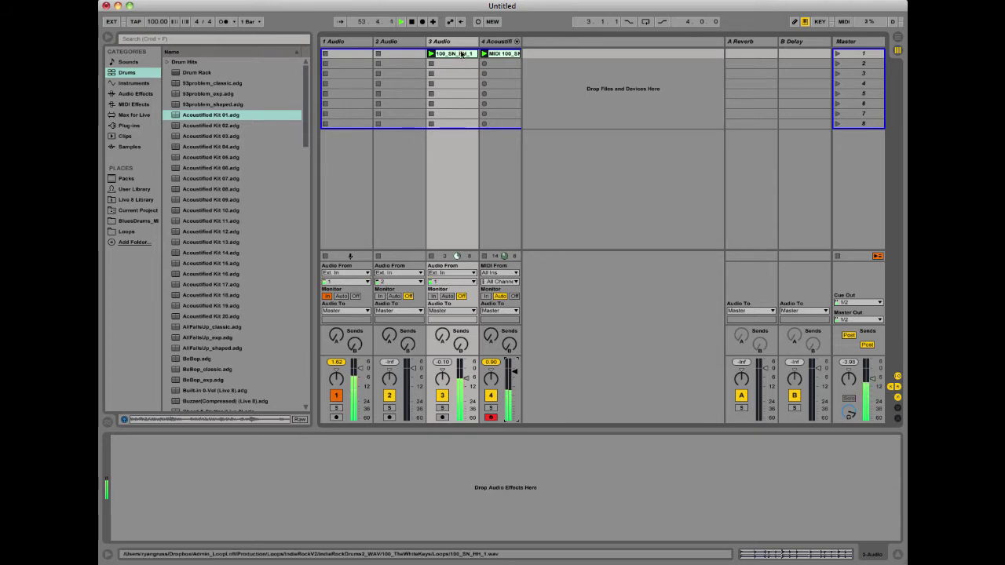
# Move the audio loop into scene 2, duplicate the MIDI clip there with Cmd+D, and launch scene 1
pyautogui.moveTo(462, 53); pyautogui.dragTo(462, 63)
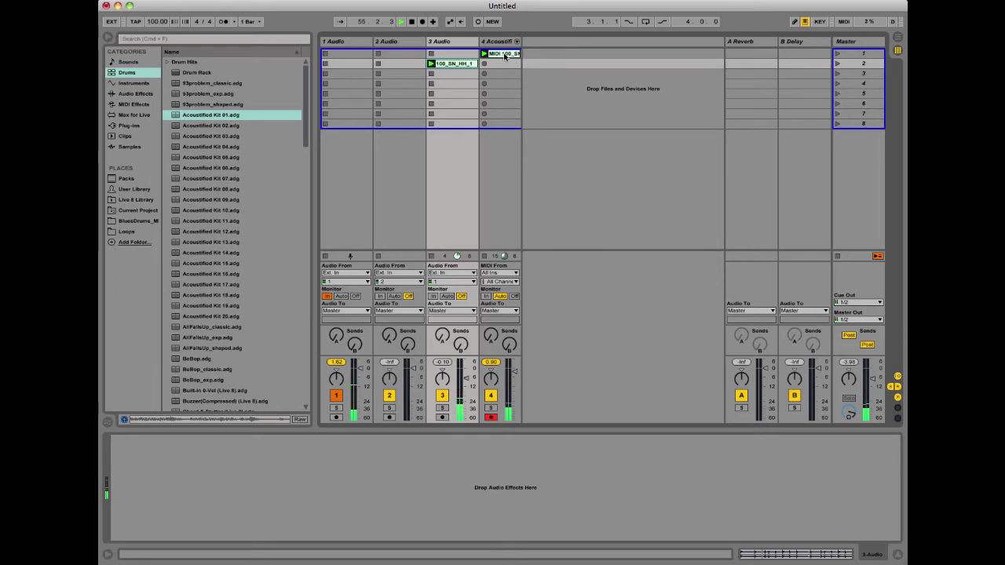
pyautogui.click(504, 53)
pyautogui.press('super+d')
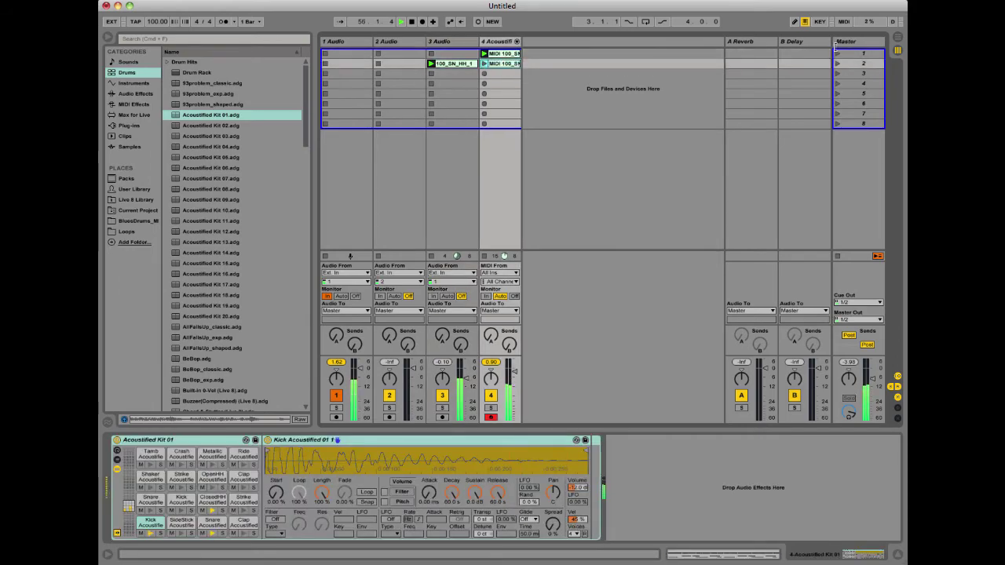
pyautogui.click(836, 53)
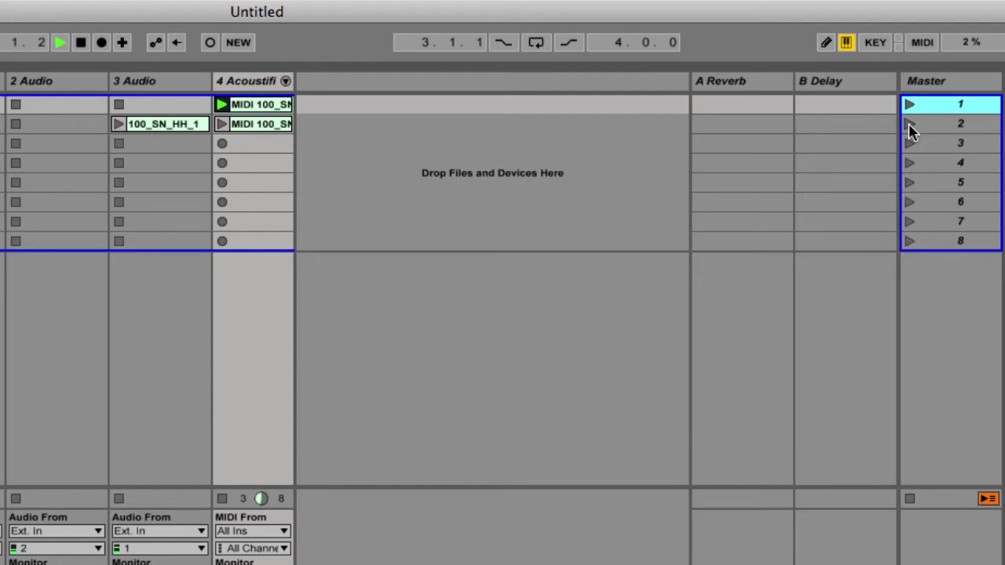
# Launch scene 2 and select the Acoustified drum track 4
pyautogui.click(908, 123)
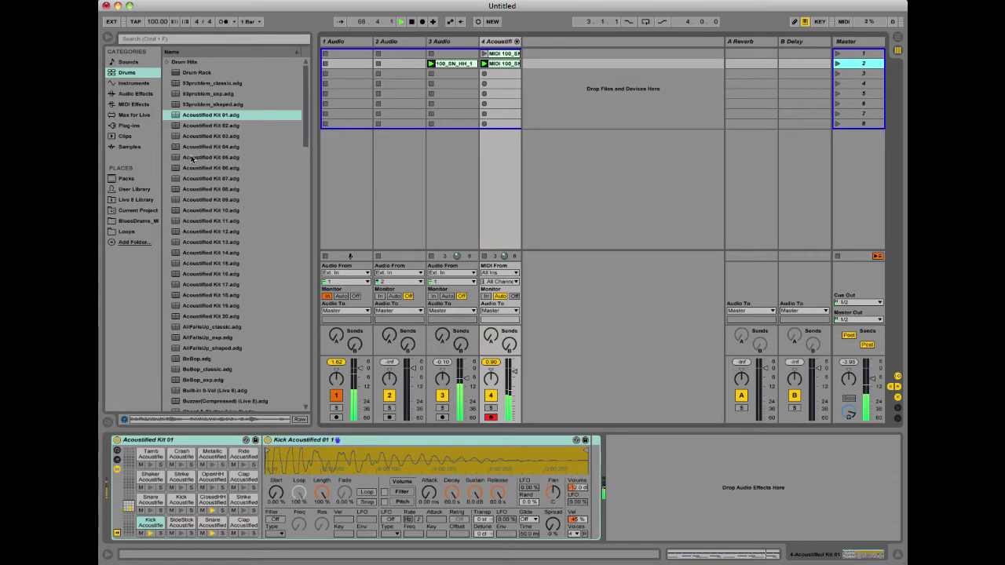
pyautogui.click(496, 40)
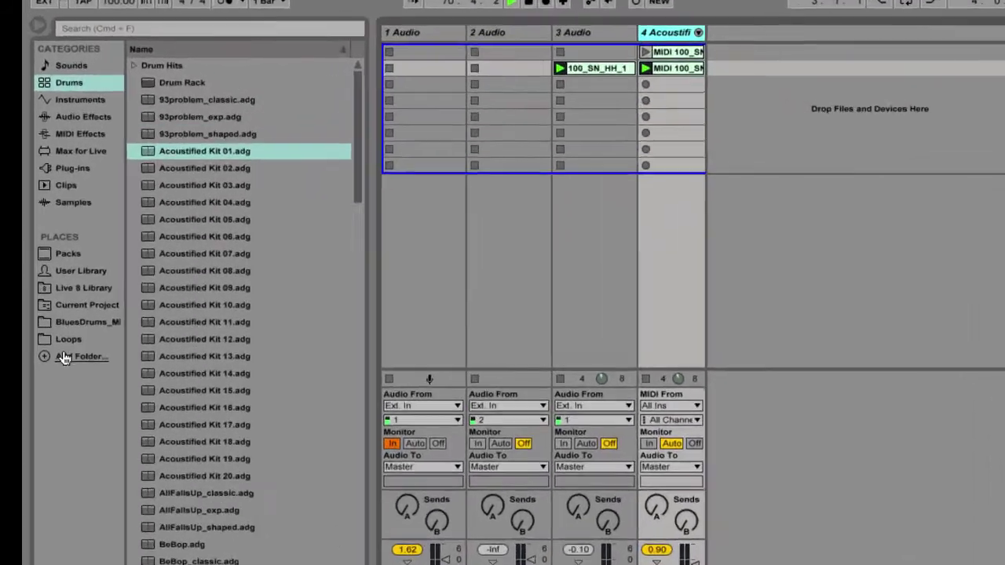
# Expand Loops > Cinematic_2 > CinematicDrums2_WAV > 102_BunchOfBuckets > Loops and preview 102_Mallets_Bucket5.wav
pyautogui.click(126, 234)
pyautogui.click(123, 218)
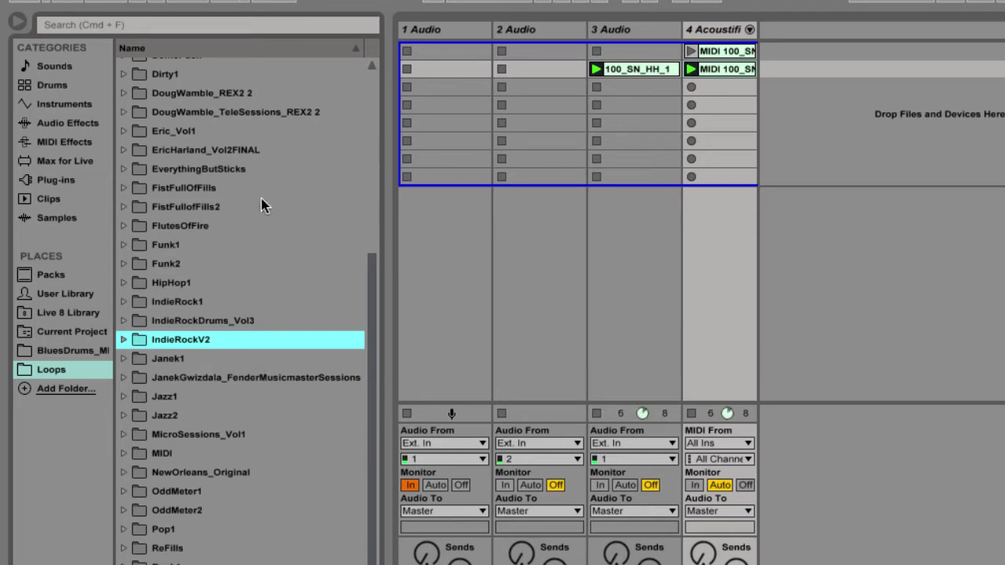
pyautogui.scroll(5, 129, 385)
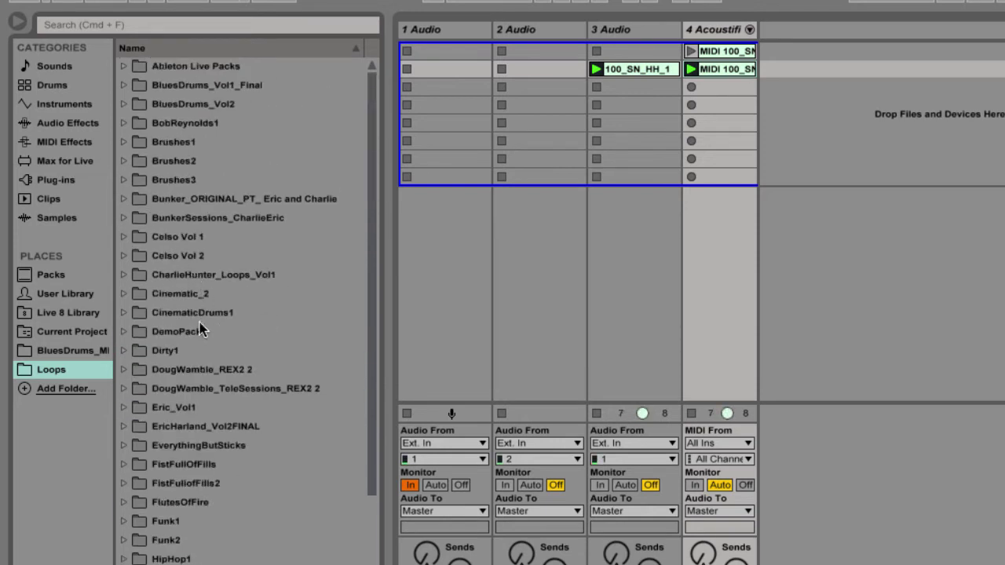
pyautogui.click(124, 294)
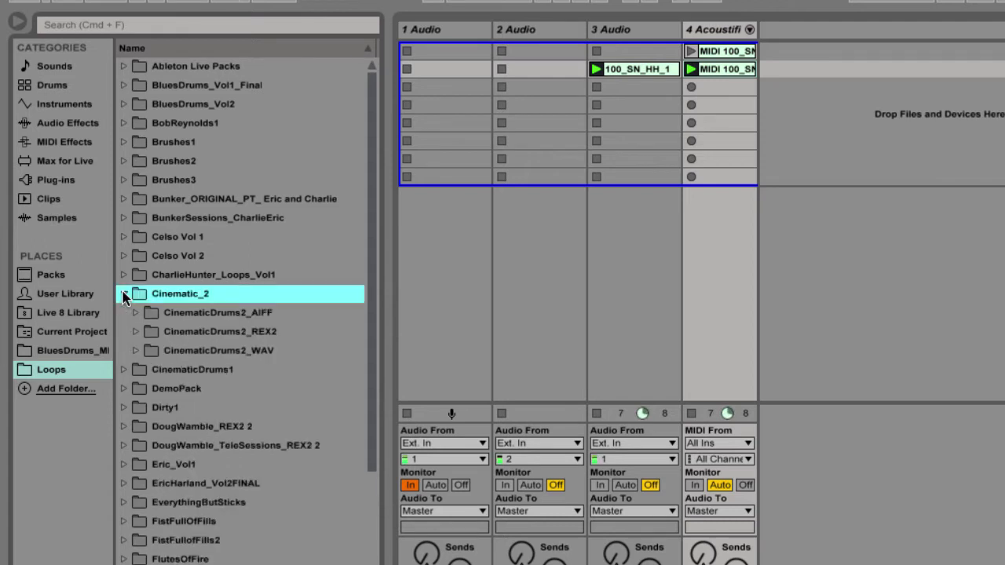
pyautogui.click(136, 351)
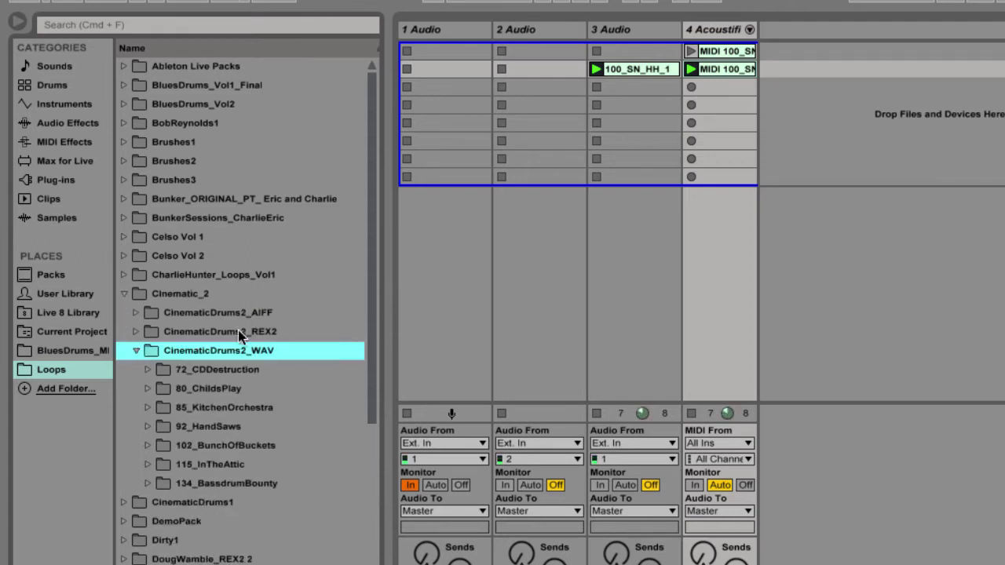
pyautogui.click(148, 445)
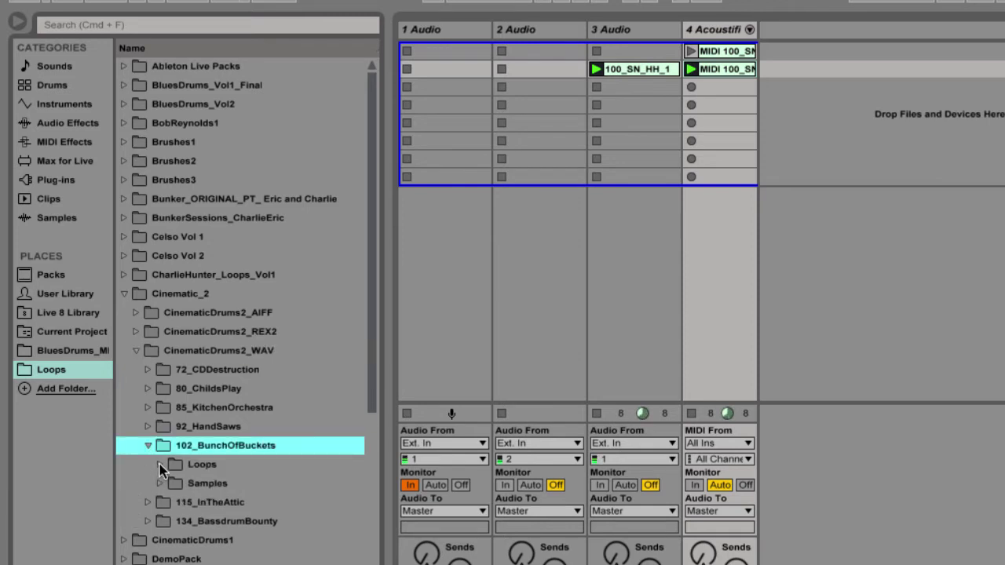
pyautogui.click(161, 468)
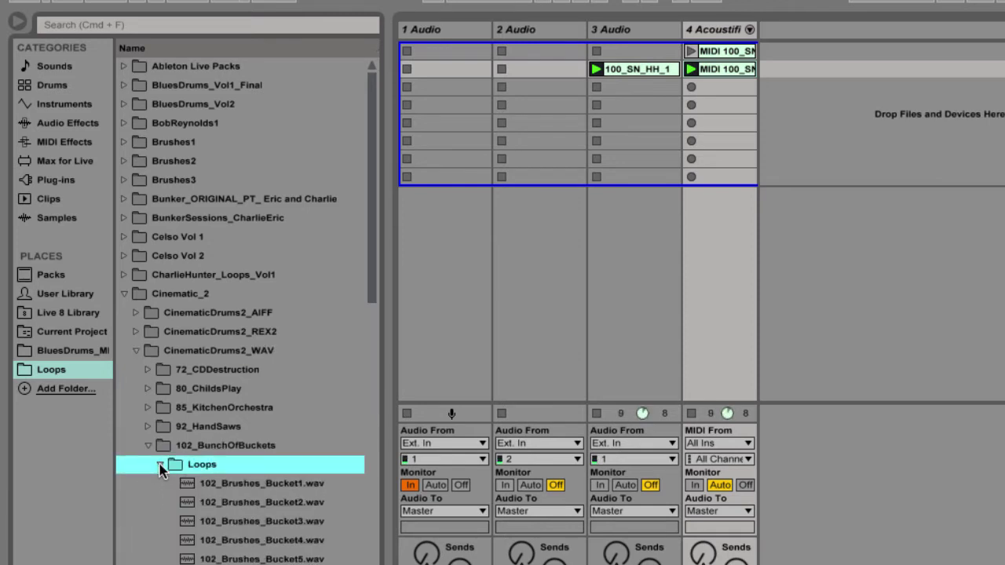
pyautogui.click(233, 547)
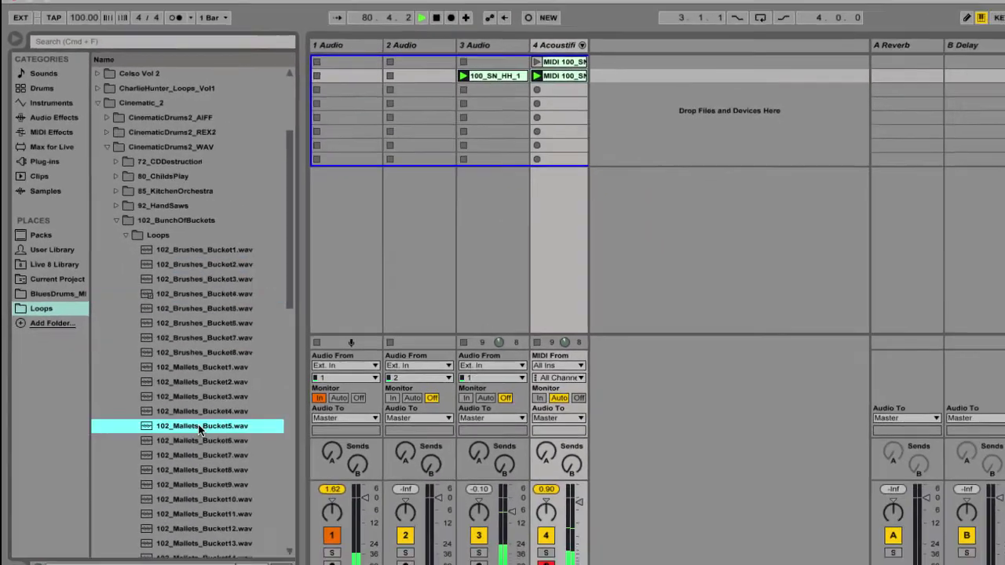
pyautogui.click(177, 390)
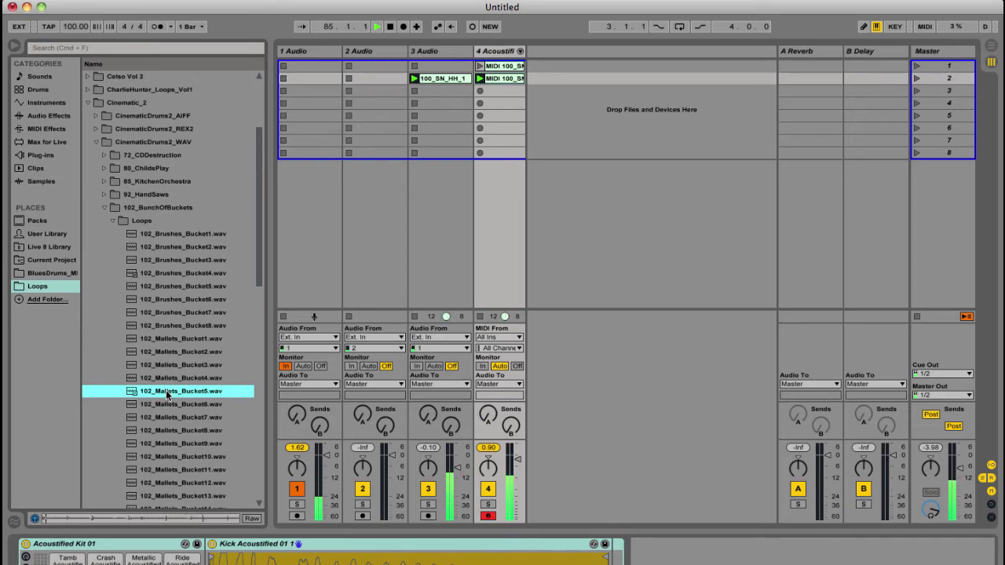
# Add 102_Mallets_Bucket5.wav as new track 5 Audio and set its fader to -0.10 dB
pyautogui.doubleClick(165, 394)
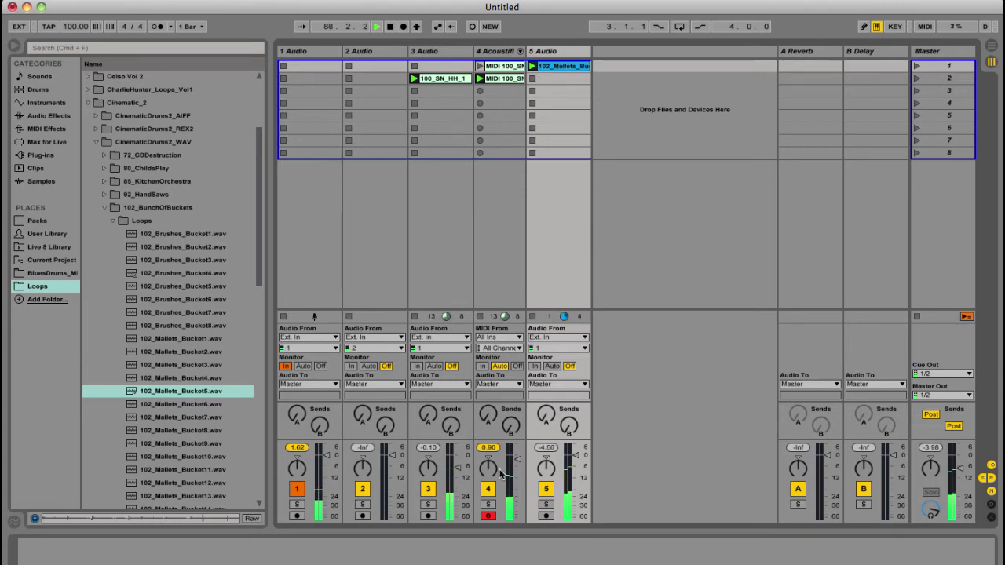
pyautogui.click(576, 456)
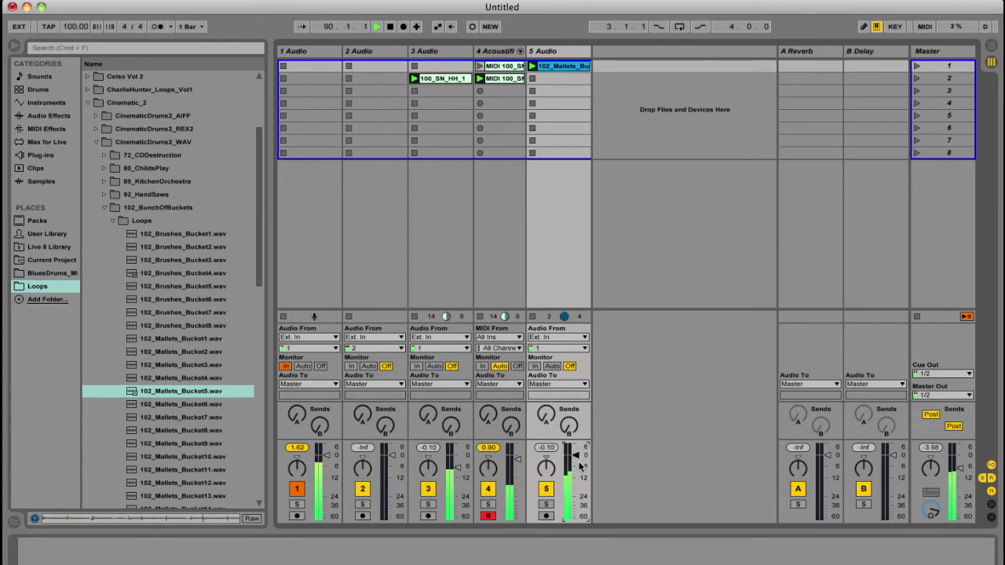
# Convert the 102_Mallets clip into a new 6 Drums to MIDI track and launch its MIDI clip
pyautogui.rightClick(564, 66)
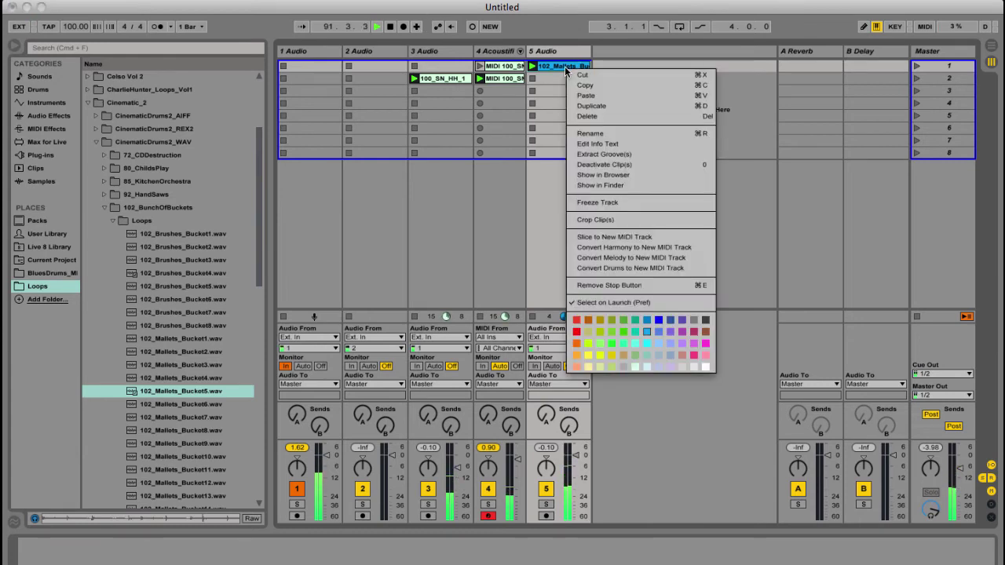
pyautogui.click(661, 268)
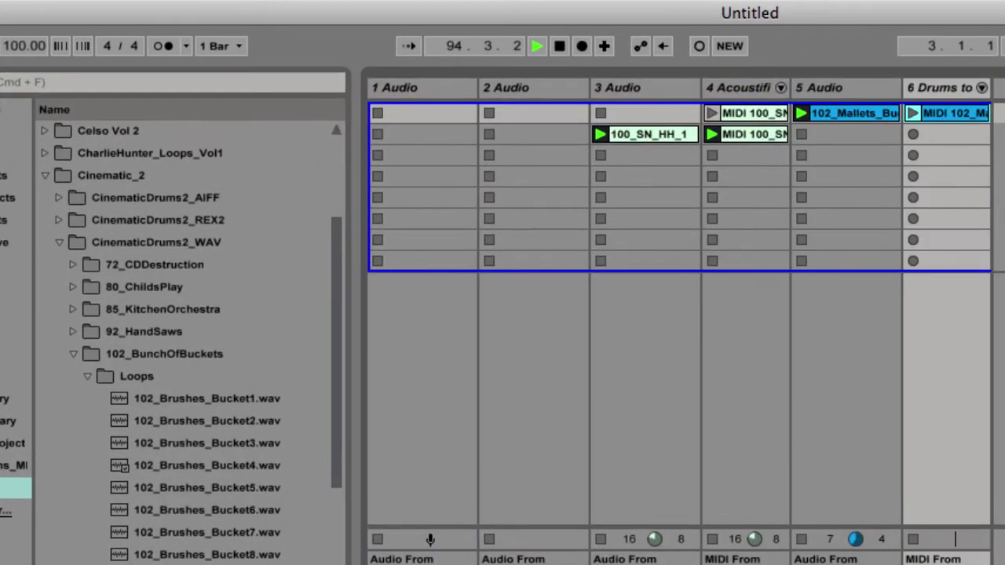
pyautogui.click(929, 89)
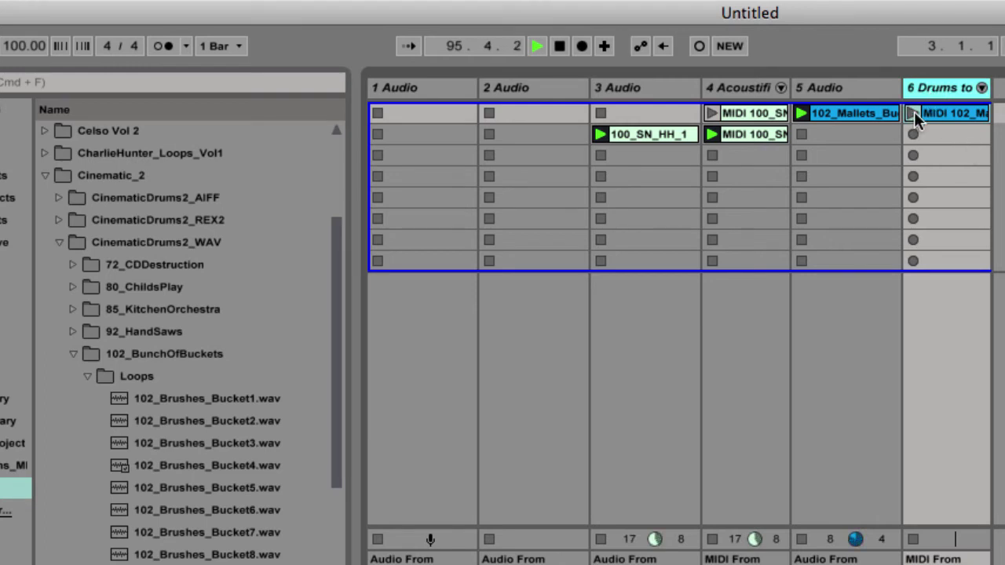
pyautogui.click(911, 114)
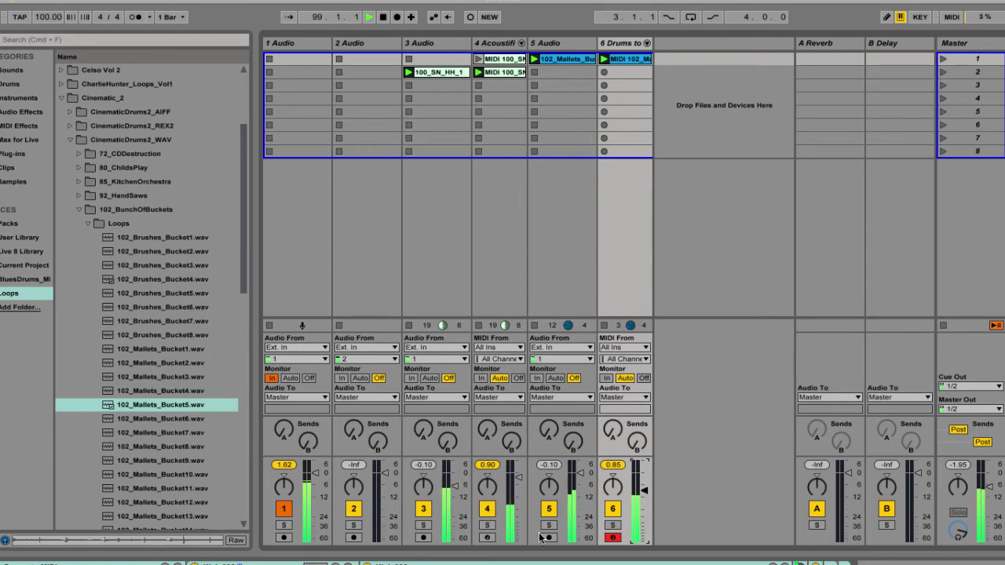
# Stop tracks 3 and 4, move both Mallets clips into scene 3, and audition scenes 2 and 3
pyautogui.click(478, 98)
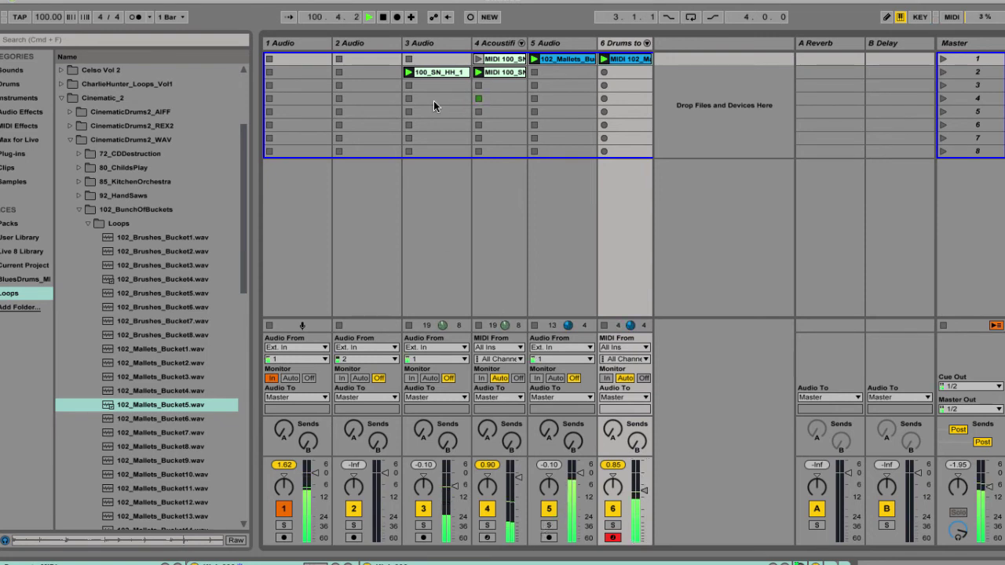
pyautogui.click(408, 99)
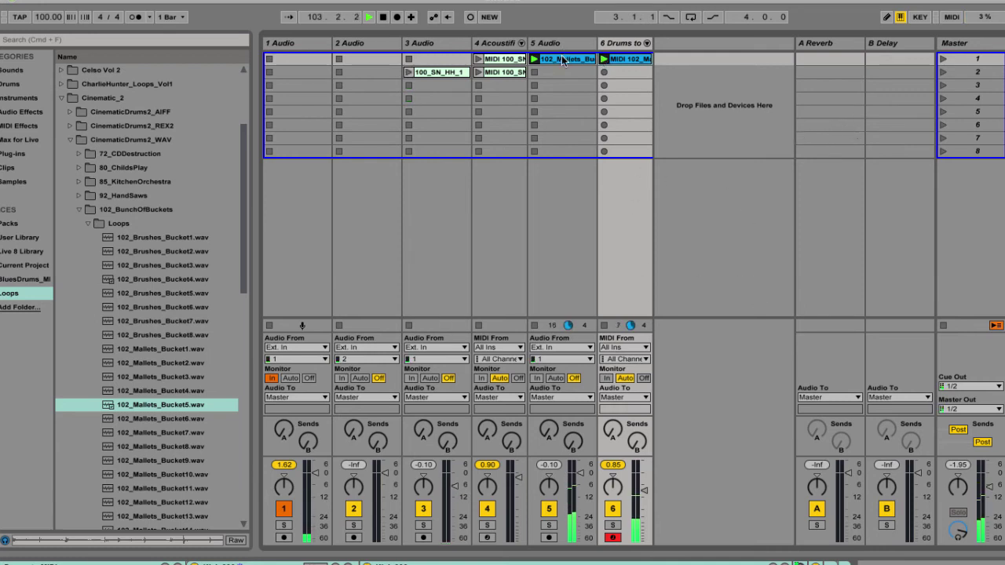
pyautogui.moveTo(566, 60); pyautogui.dragTo(567, 86)
pyautogui.moveTo(631, 58); pyautogui.dragTo(631, 87)
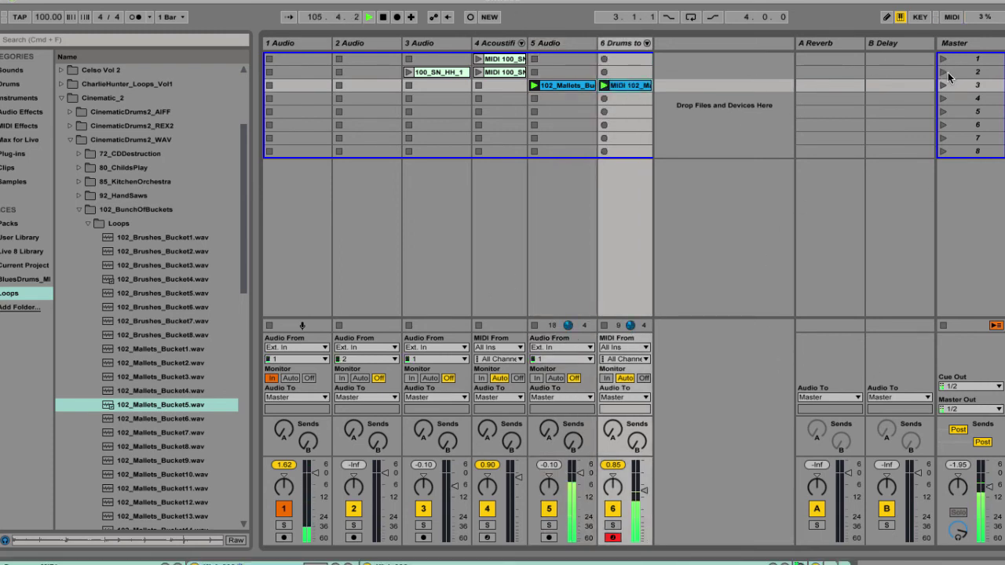
pyautogui.click(943, 75)
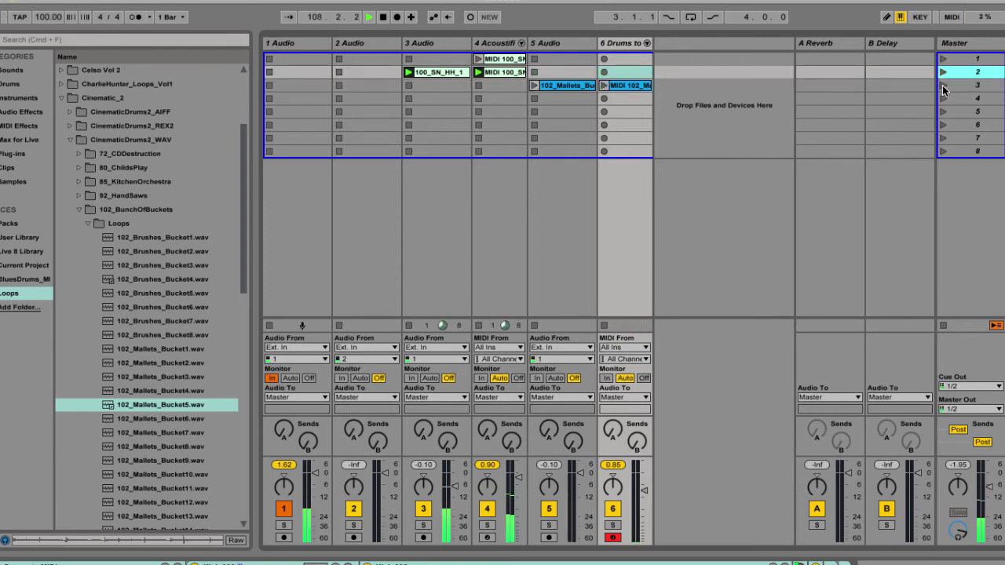
pyautogui.click(943, 86)
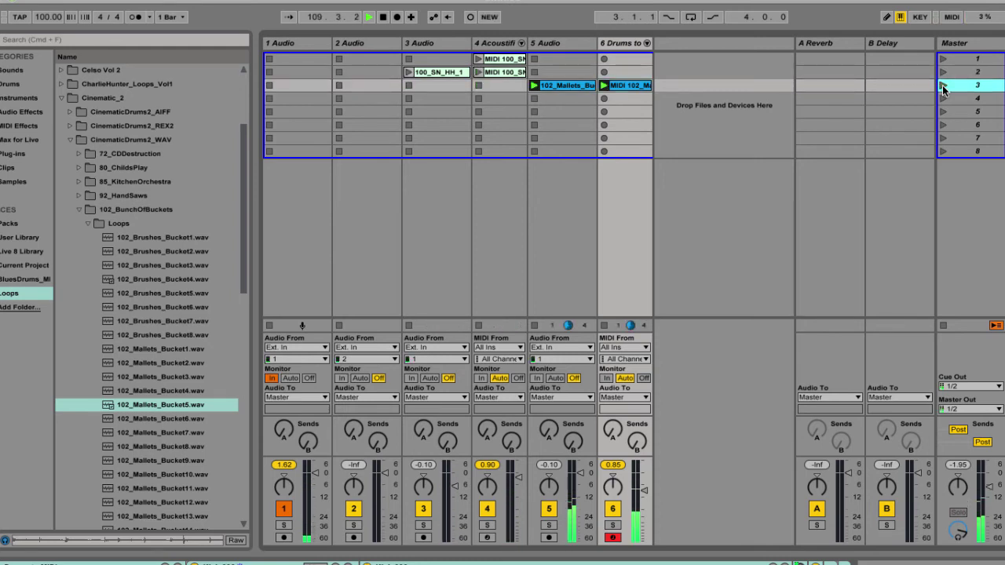
# Duplicate track 4's MIDI clip and the 100_SN_HH_1 audio clip into scene 3, then launch scenes 3 and 1
pyautogui.click(499, 73)
pyautogui.press('super+d')
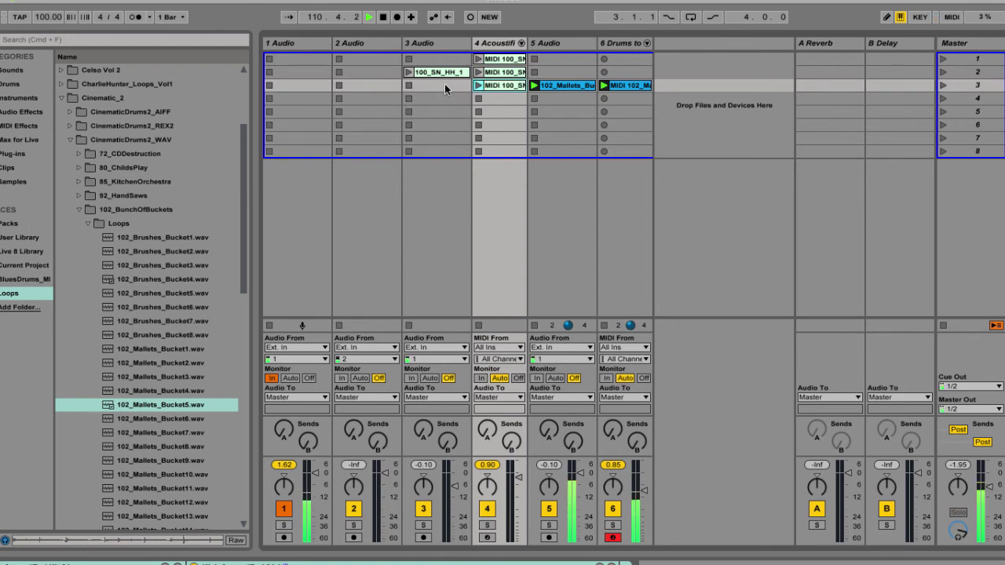
pyautogui.click(443, 82)
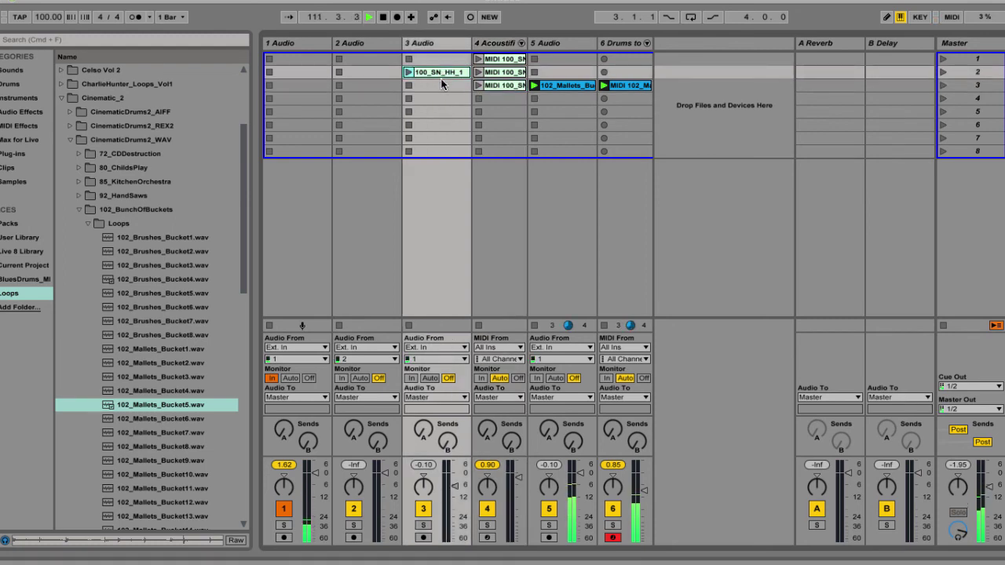
pyautogui.press('super+d')
pyautogui.click(943, 85)
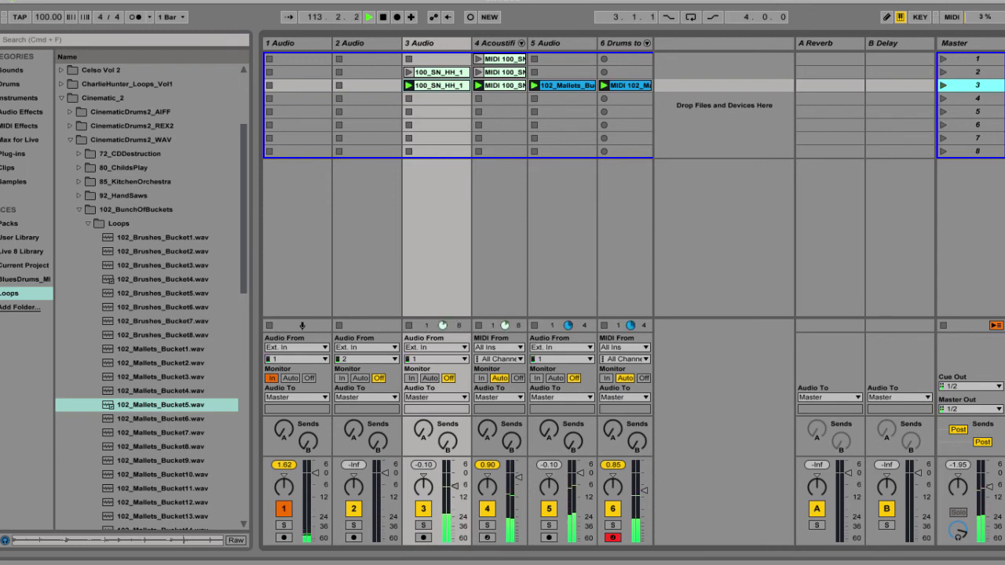
pyautogui.click(943, 60)
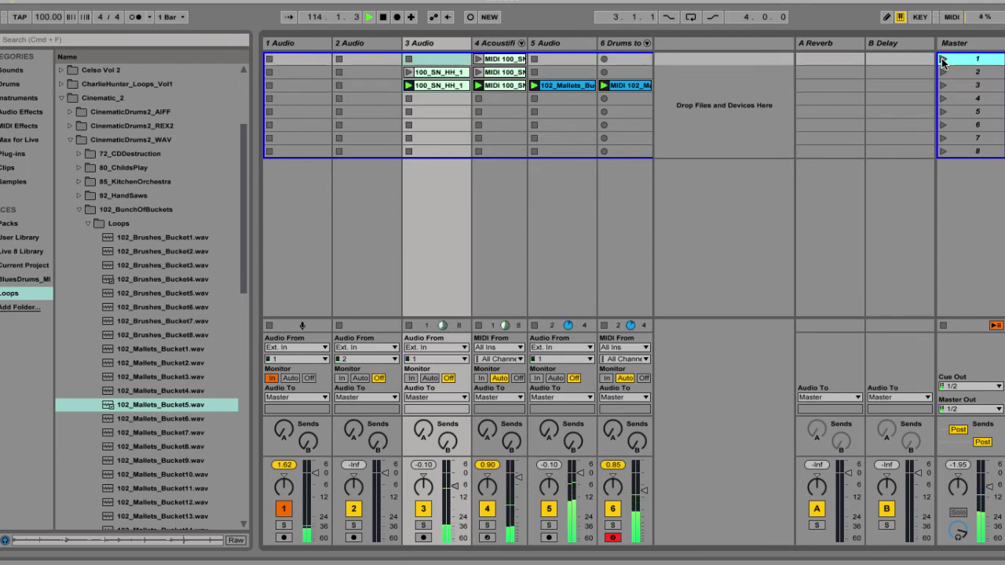